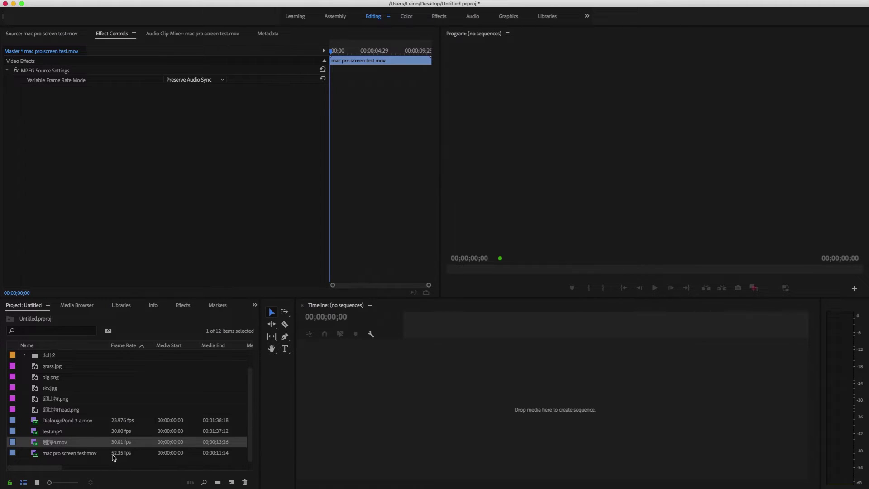
# Open the file Properties of 劍潭4.mov from its context menu, then close them
pyautogui.moveTo(139, 455)
pyautogui.moveTo(117, 447)
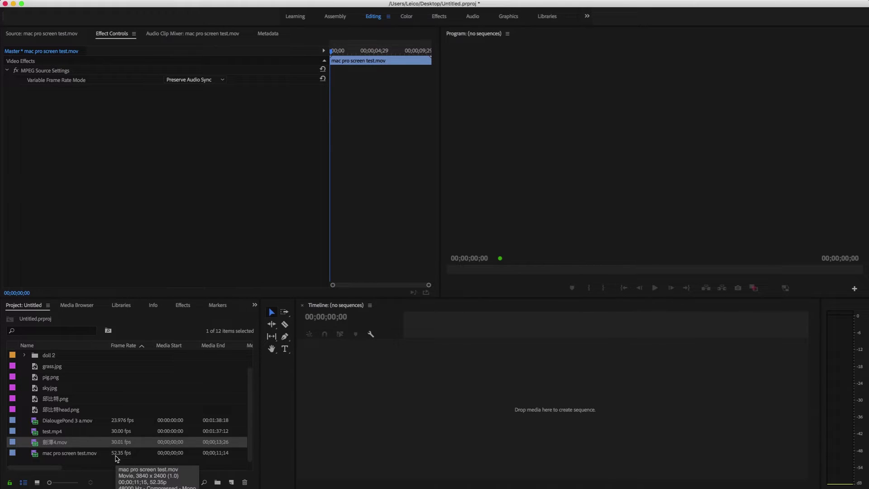
pyautogui.click(116, 454)
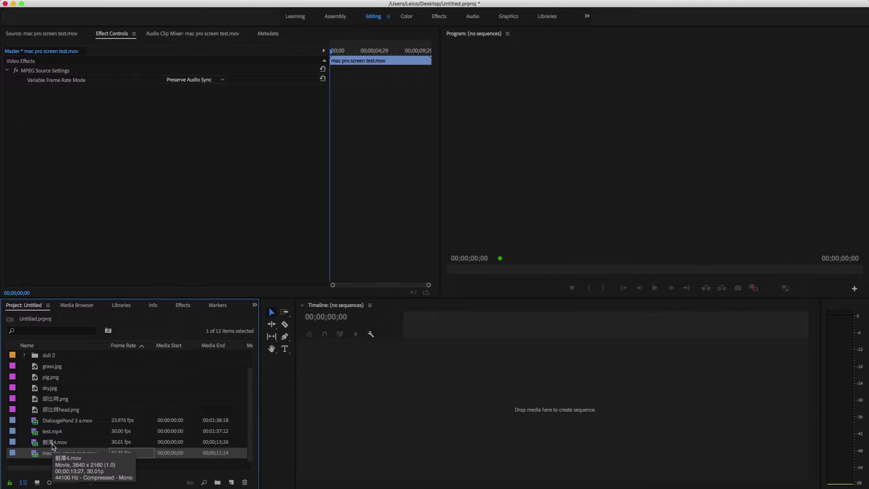
pyautogui.press('Up')
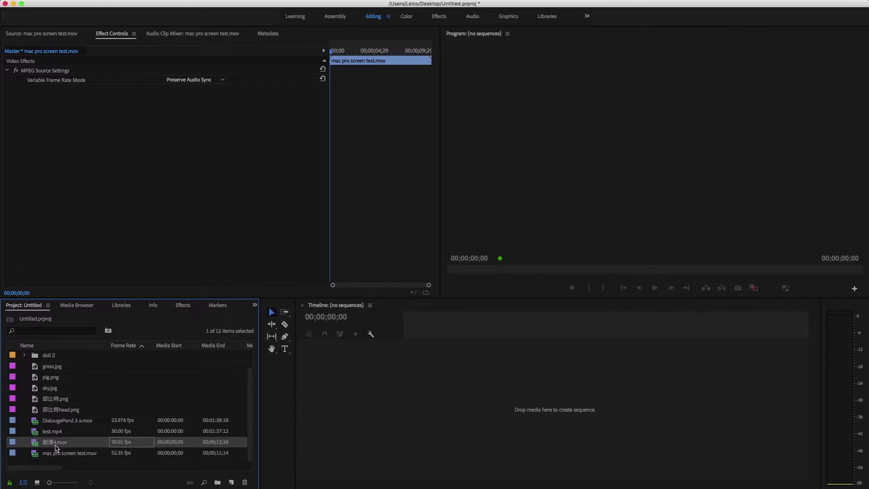
pyautogui.rightClick(54, 447)
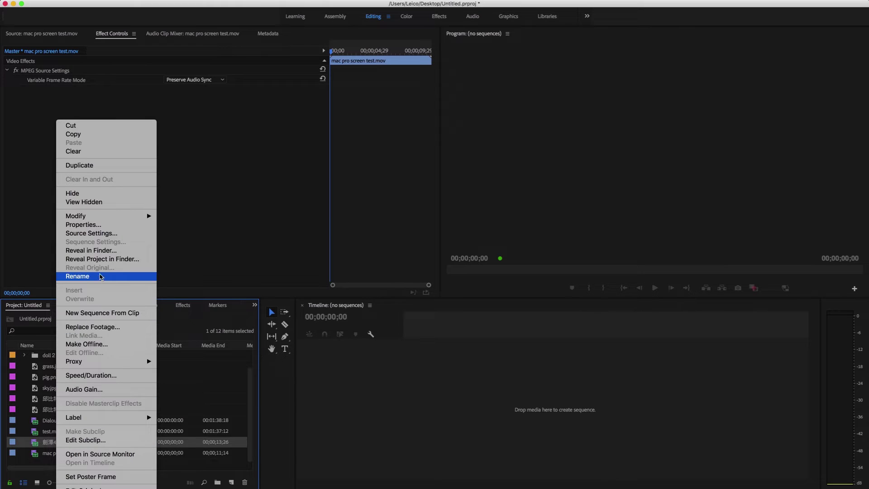
pyautogui.click(107, 226)
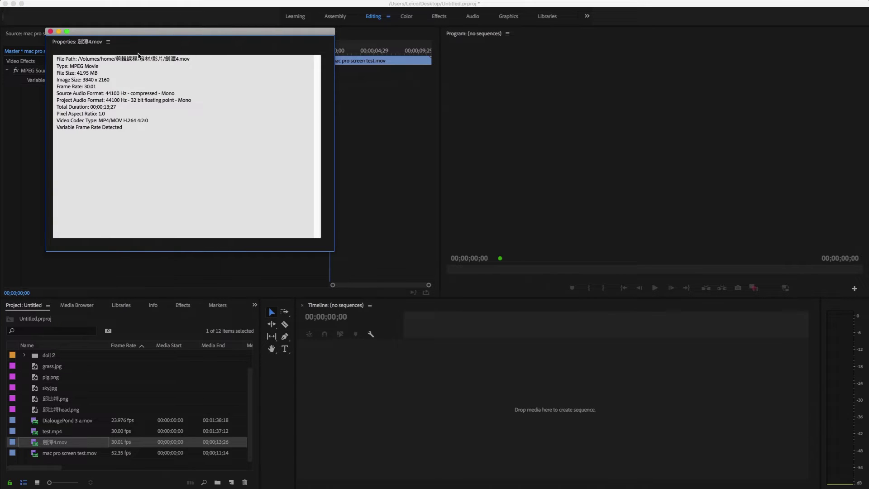
pyautogui.click(51, 31)
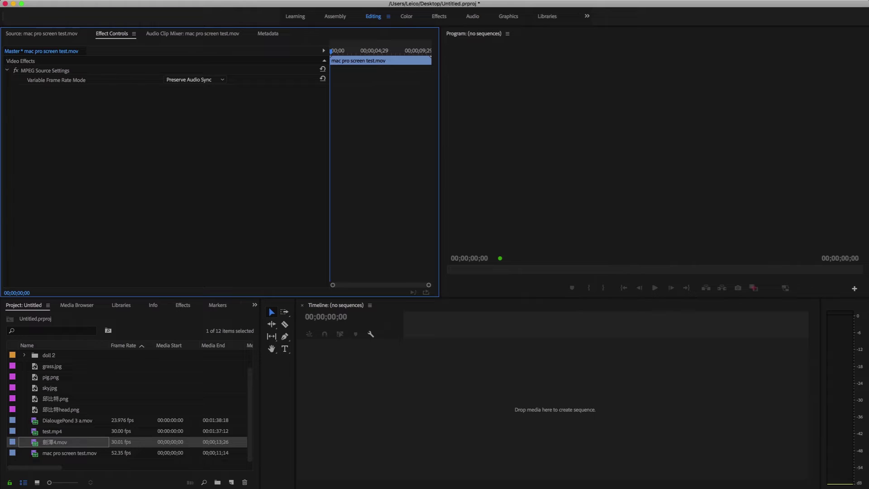
# Reopen 劍潭4.mov's properties via the File menu and highlight the Variable Frame Rate Detected note
pyautogui.click(89, 1)
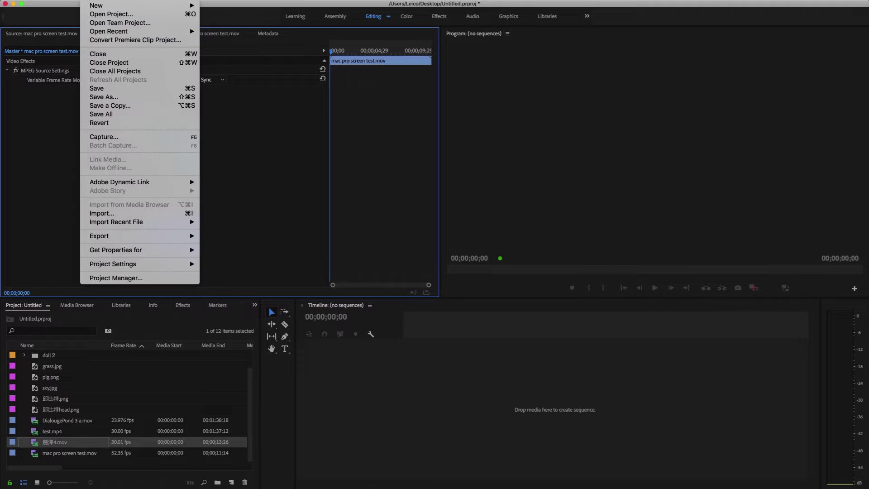
pyautogui.moveTo(117, 256)
pyautogui.click(29, 447)
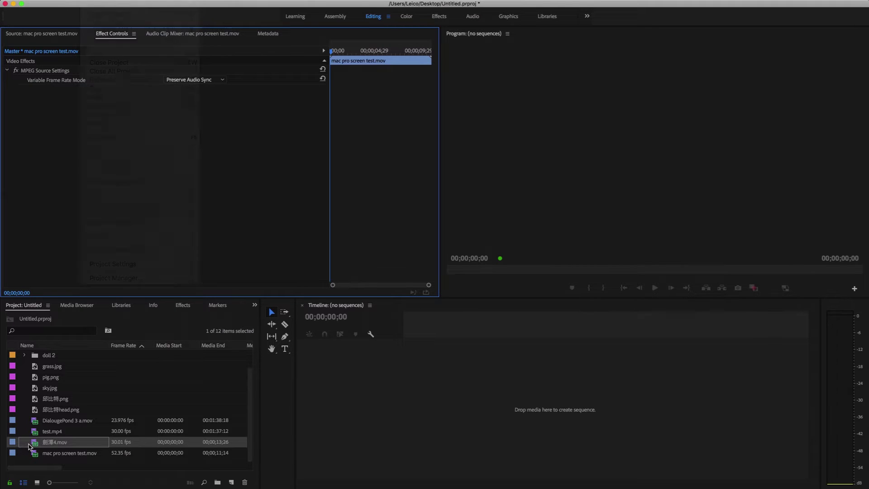
pyautogui.click(30, 444)
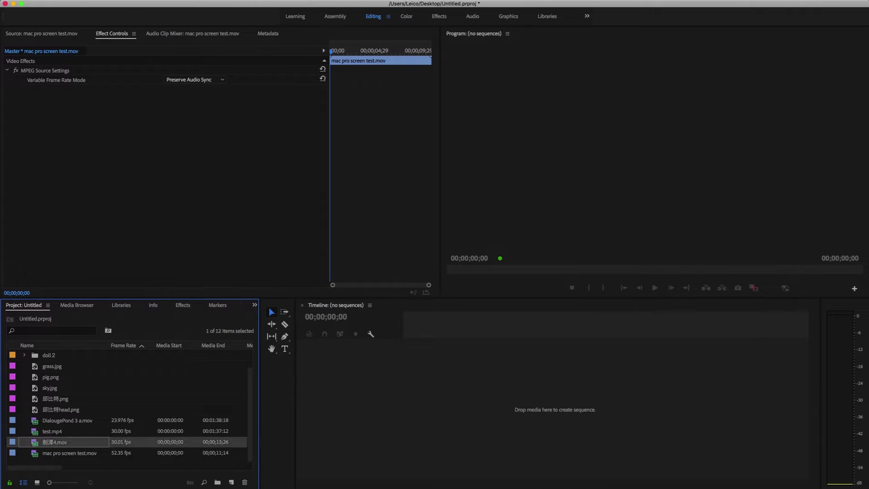
pyautogui.click(91, 0)
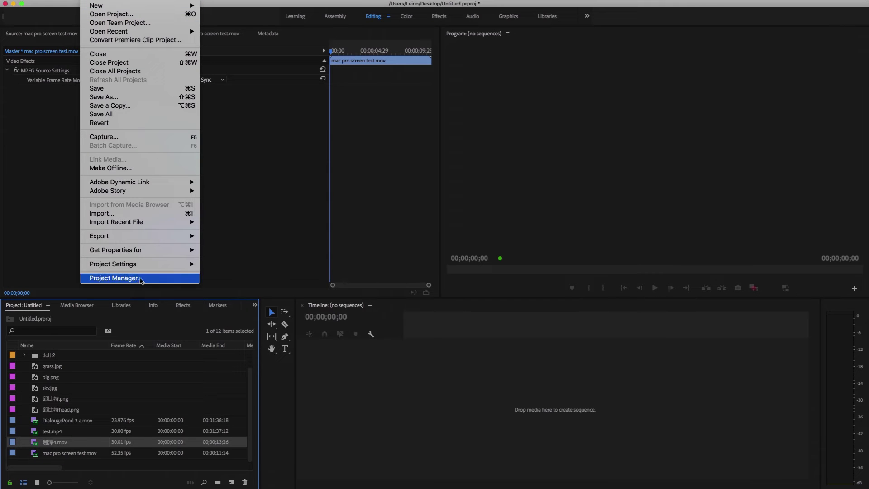
pyautogui.moveTo(196, 252)
pyautogui.click(222, 259)
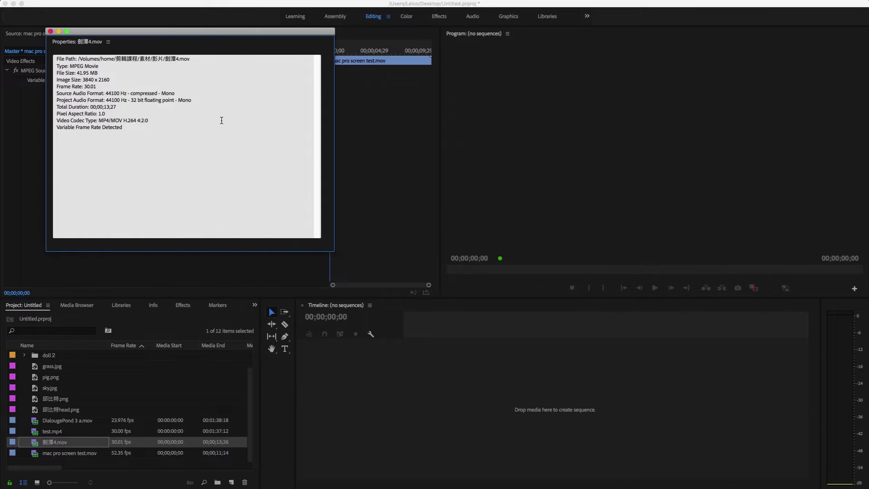
pyautogui.moveTo(56, 128); pyautogui.dragTo(123, 129)
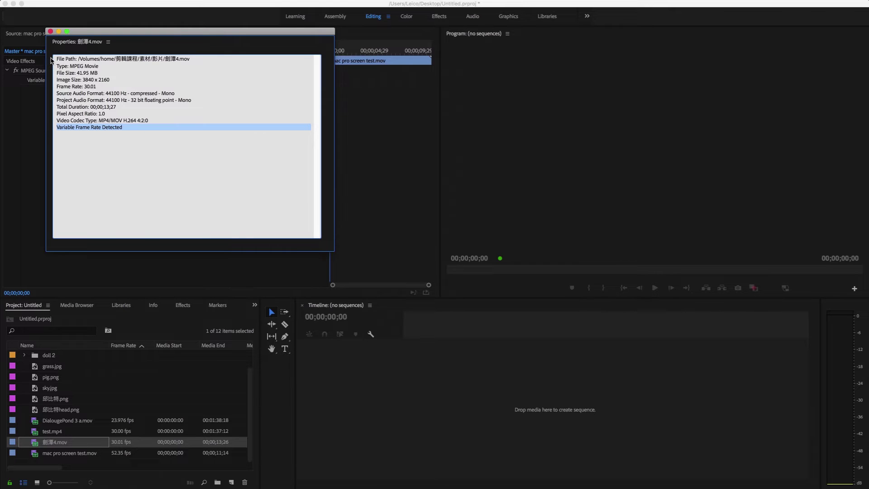
pyautogui.click(52, 31)
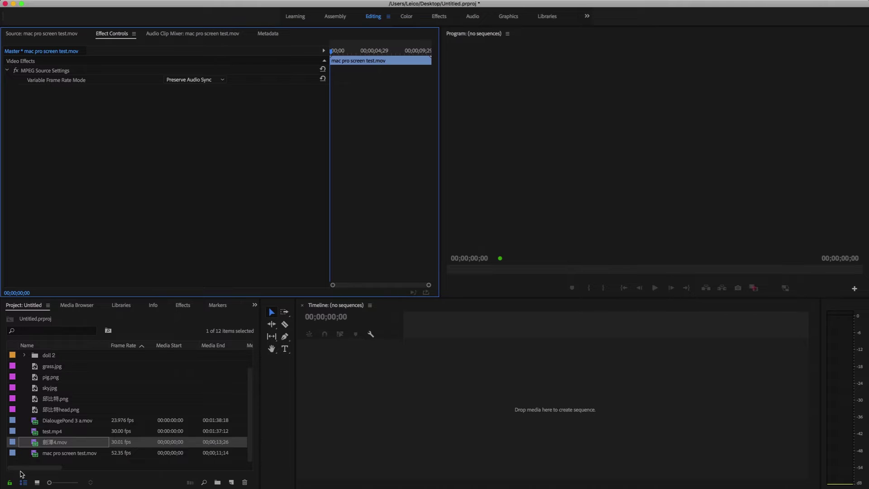
# Open test.mp4's Effect Controls and keep Variable Frame Rate Mode on Preserve Audio Sync
pyautogui.click(37, 435)
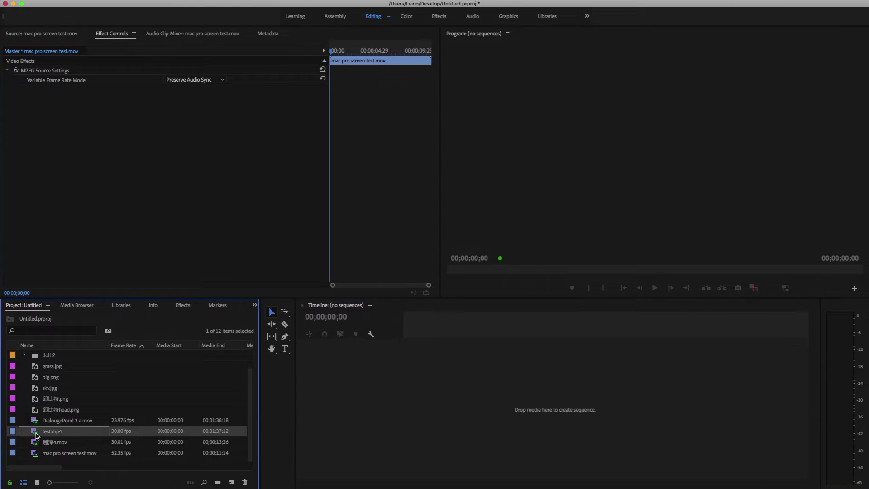
pyautogui.doubleClick(38, 434)
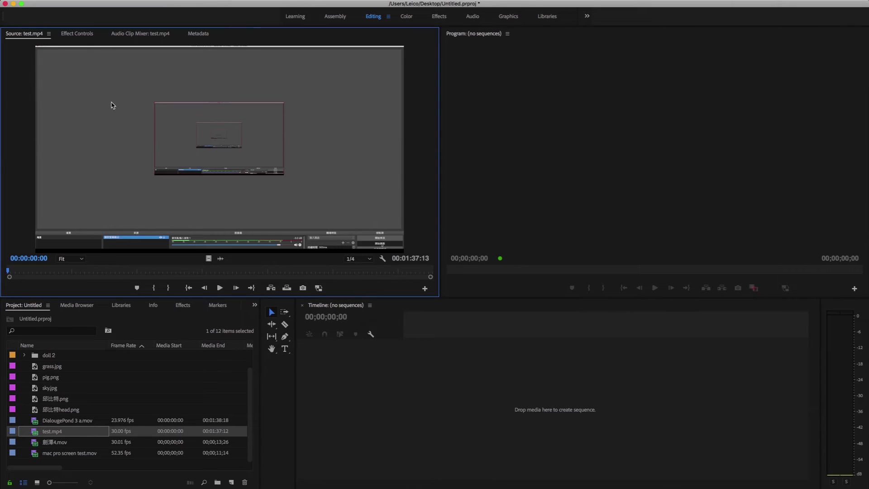
pyautogui.click(79, 35)
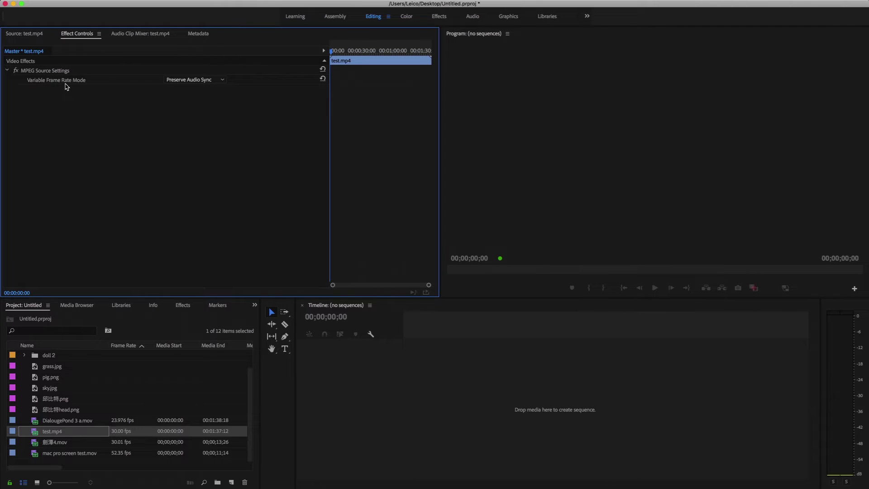
pyautogui.click(203, 80)
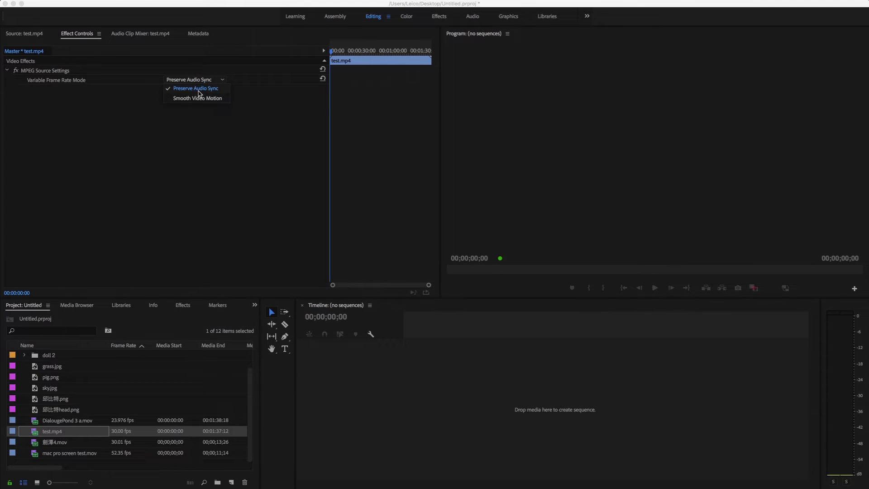
pyautogui.click(199, 90)
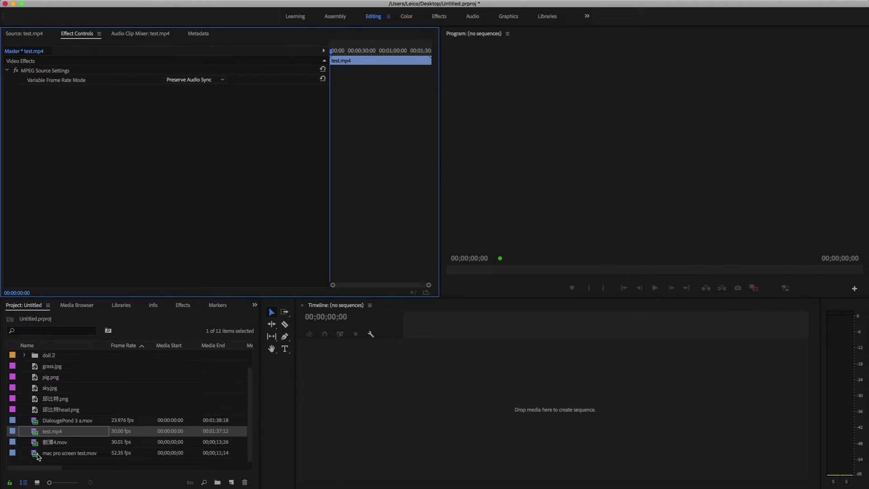
# Load the 劍潭4.mov squirrel clip in the Source monitor and view its Effect Controls
pyautogui.click(40, 445)
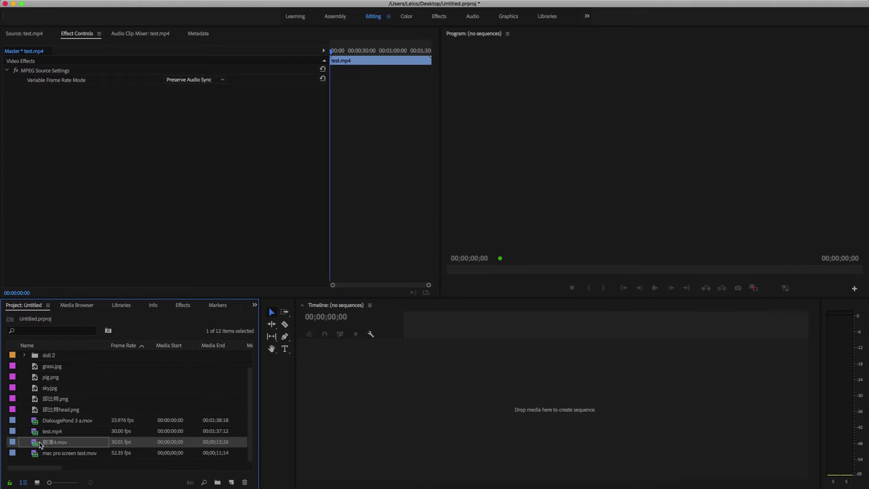
pyautogui.doubleClick(39, 446)
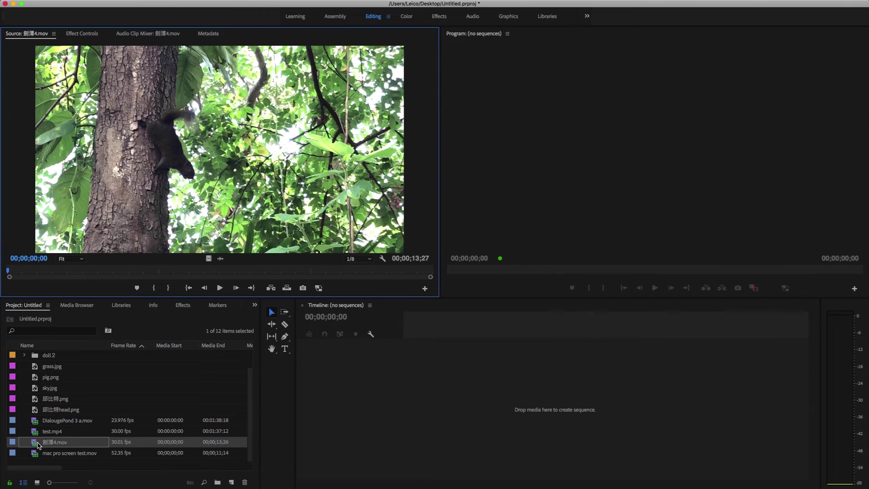
pyautogui.click(89, 35)
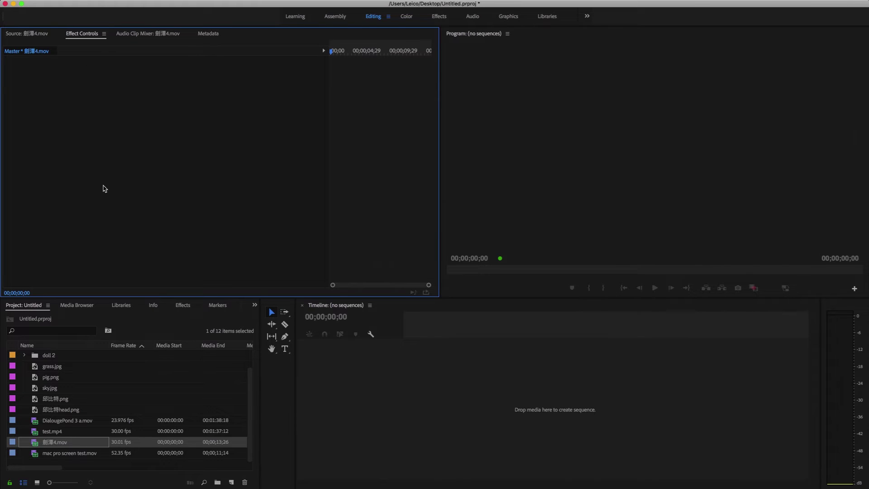
# Check 劍潭4.mov's Properties for the variable frame rate report, then select test.mp4
pyautogui.click(52, 443)
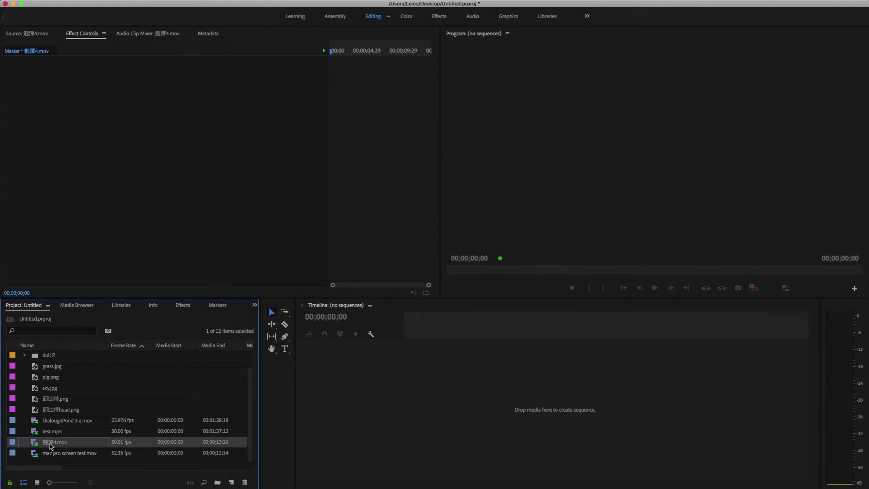
pyautogui.rightClick(52, 444)
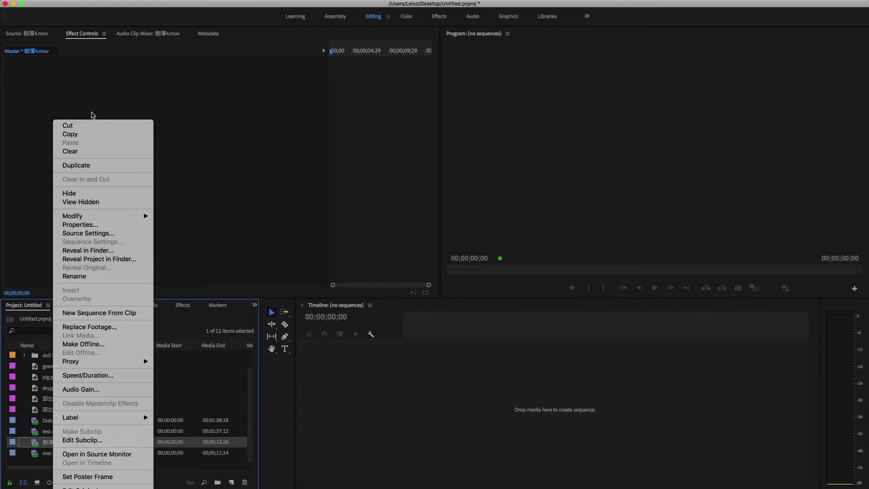
pyautogui.click(107, 226)
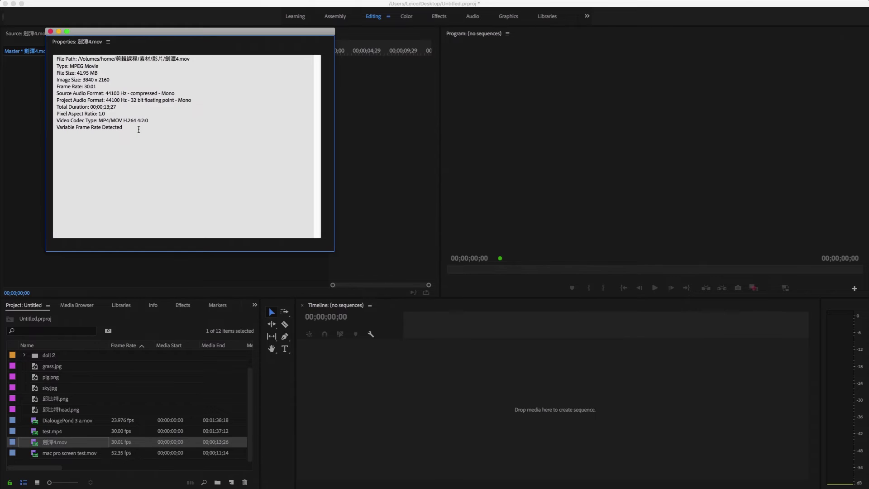
pyautogui.click(50, 31)
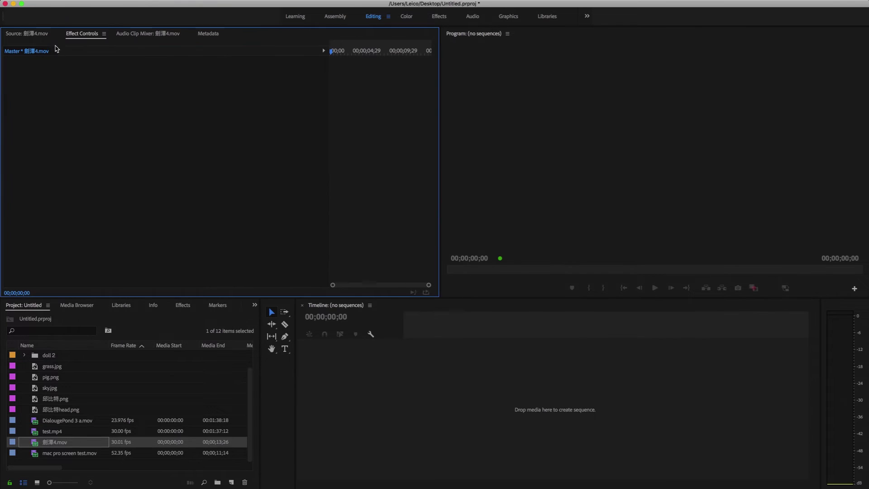
pyautogui.click(36, 432)
# Review test.mp4's source settings, then preview mac pro screen test.mov and 劍潭4.mov
pyautogui.doubleClick(36, 433)
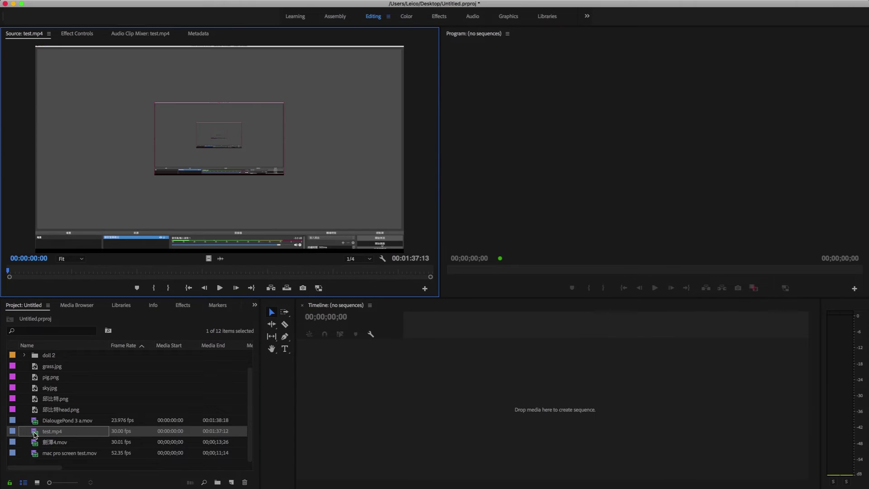
pyautogui.click(72, 33)
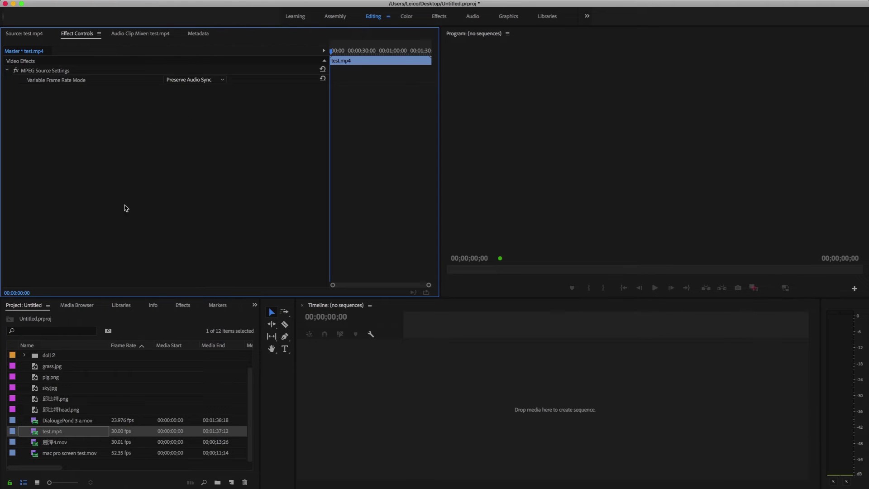
pyautogui.click(40, 456)
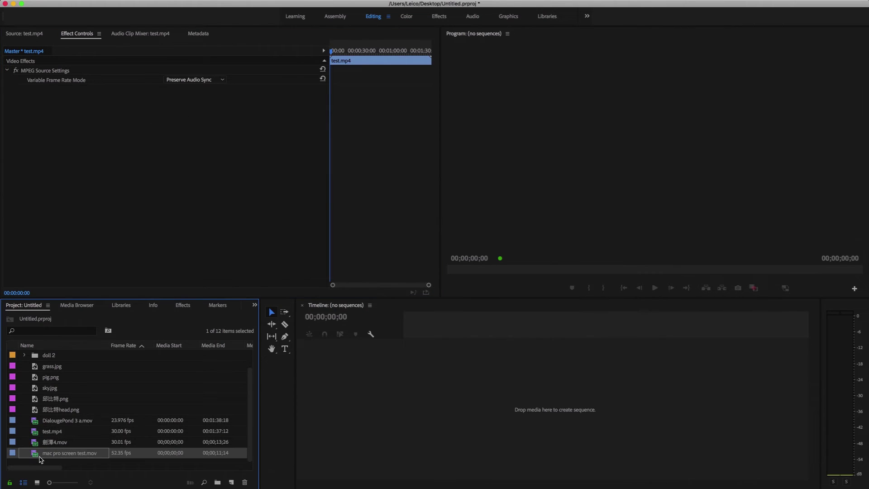
pyautogui.doubleClick(39, 457)
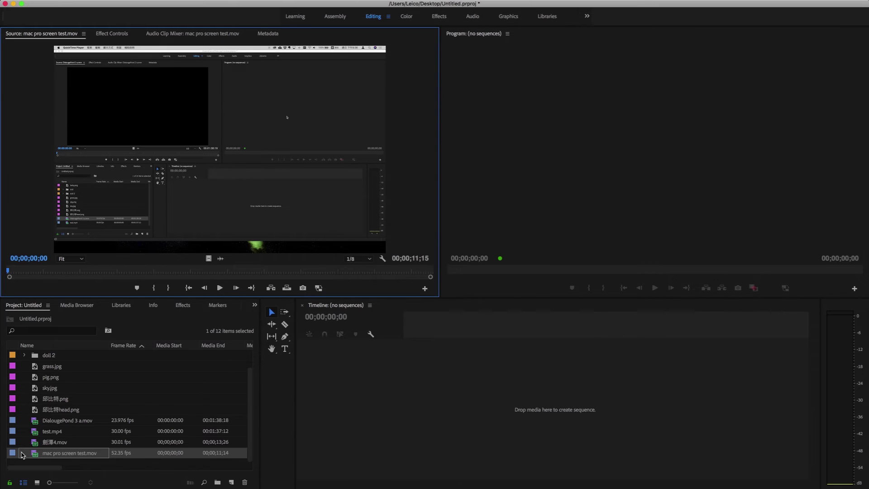
pyautogui.click(32, 444)
pyautogui.doubleClick(32, 445)
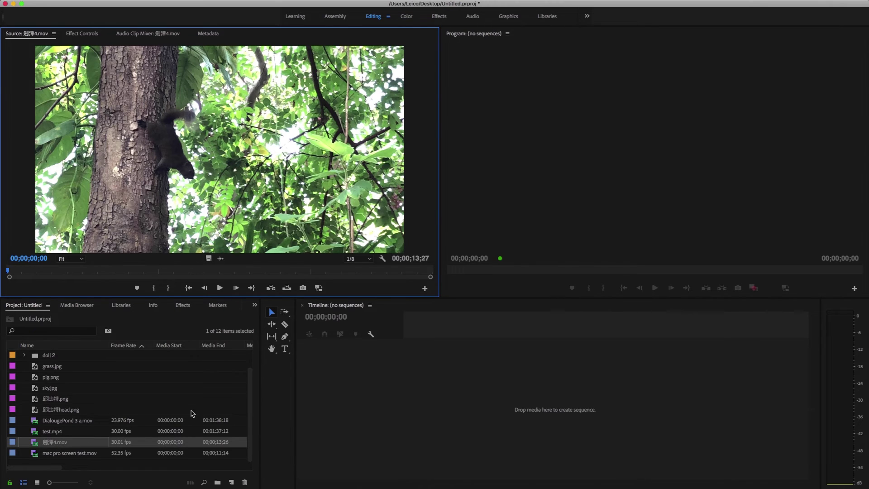
# Drag 劍潭4.mov onto the empty Timeline to create the 劍潭4 sequence
pyautogui.click(52, 434)
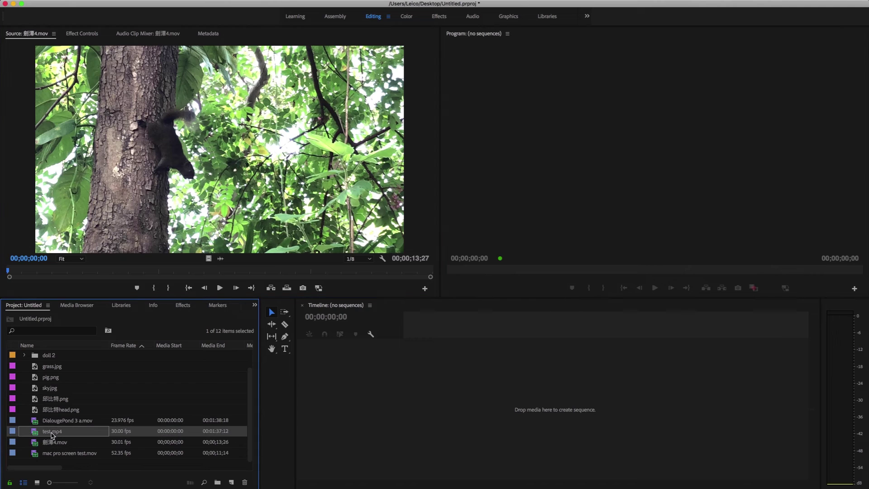
pyautogui.click(40, 442)
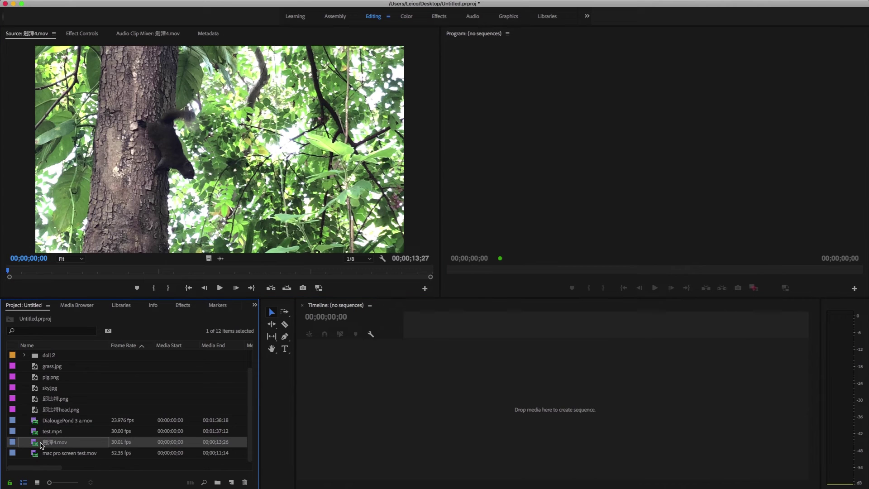
pyautogui.moveTo(41, 443); pyautogui.dragTo(385, 412)
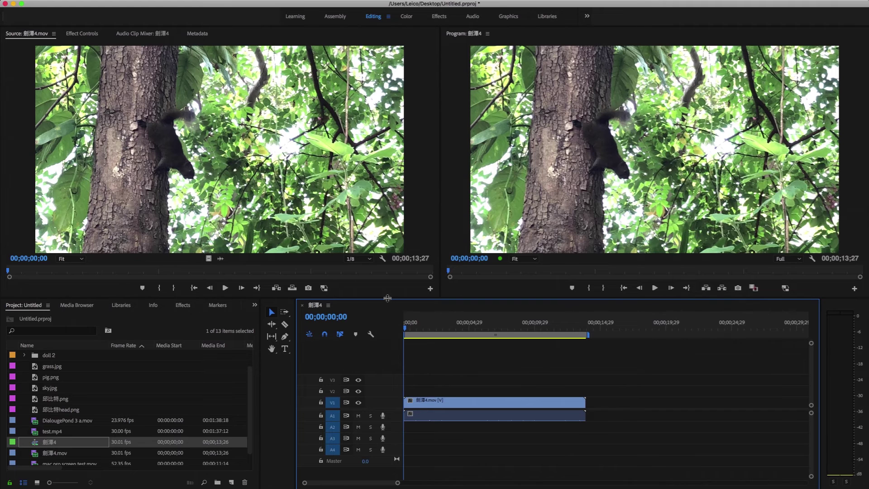
# Check 劍潭4's Sequence Settings (3840×2160, 30.01 fps, Frames display) and cancel without changes
pyautogui.click(40, 443)
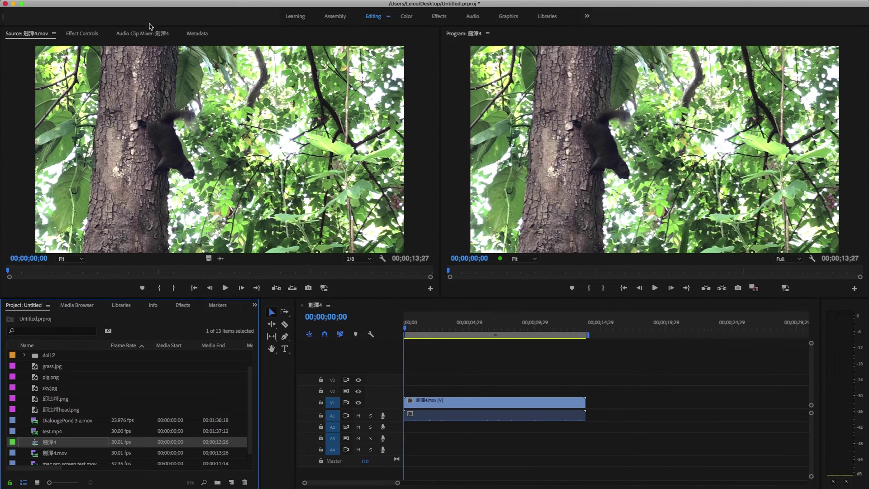
pyautogui.click(151, 1)
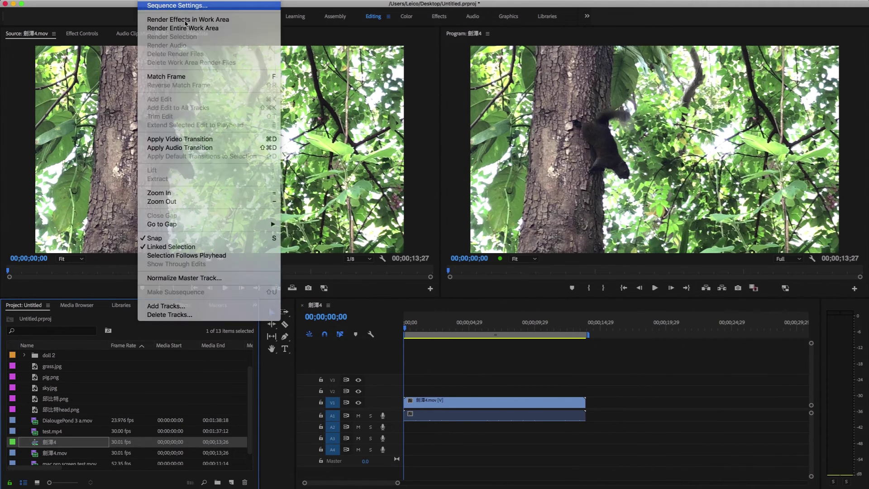
pyautogui.click(181, 6)
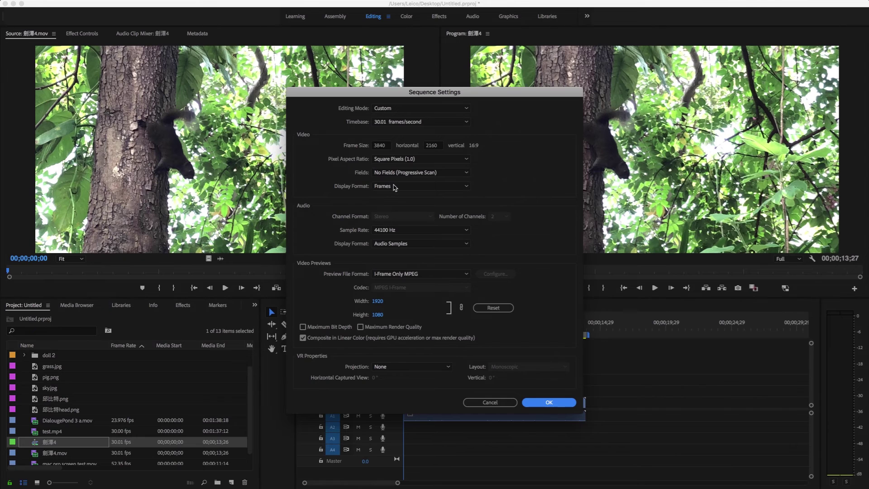
pyautogui.click(408, 187)
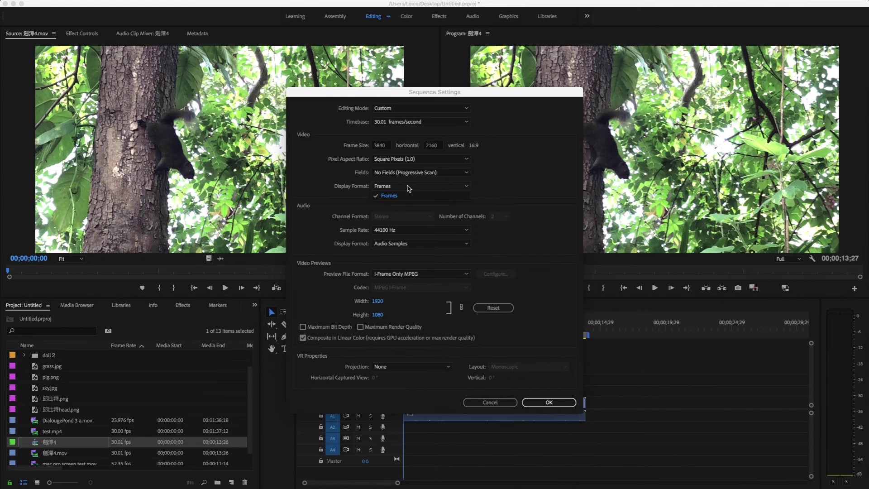
pyautogui.click(408, 188)
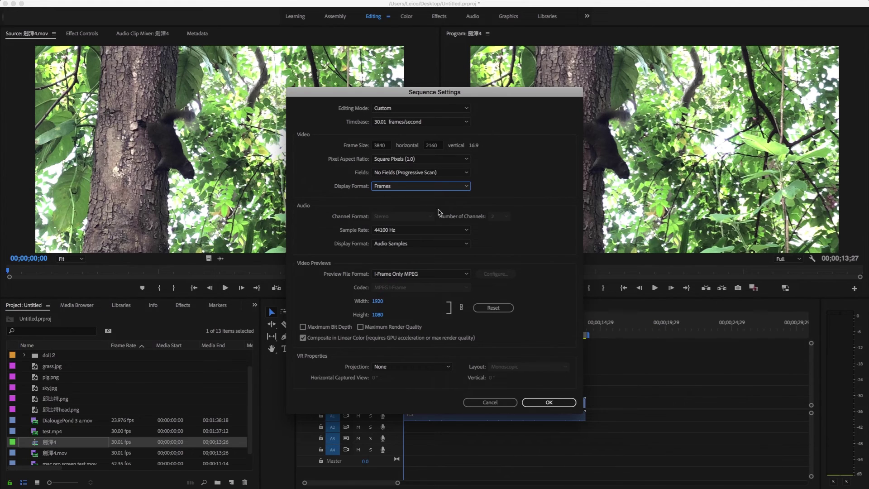
pyautogui.click(498, 403)
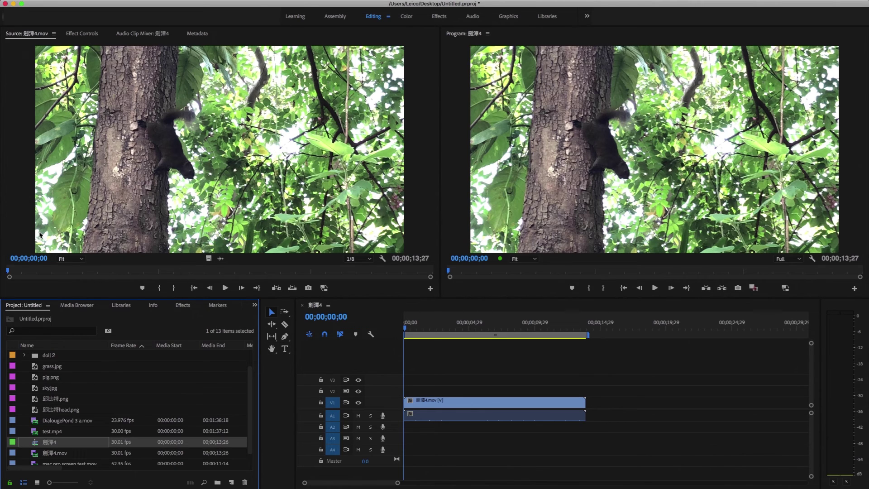
# Show mac pro screen test.mov's Effect Controls on Preserve Audio Sync, then open the Preferences submenu
pyautogui.click(35, 453)
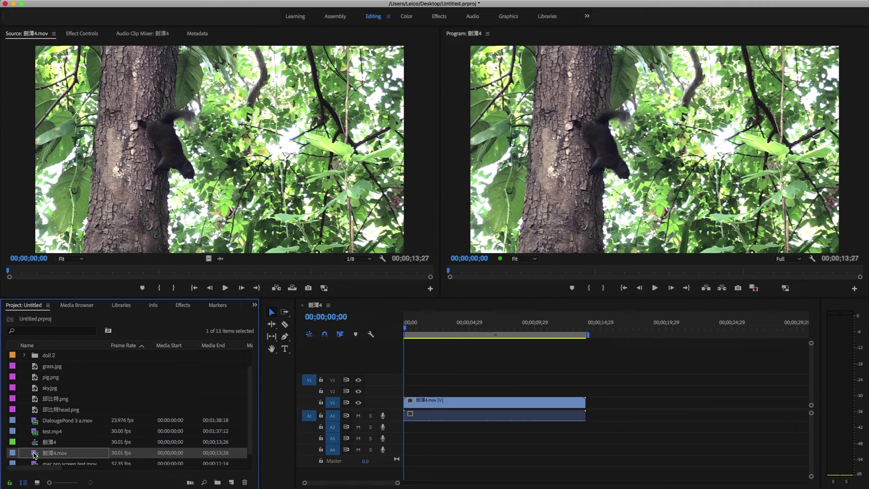
pyautogui.scroll(-1, 86, 424)
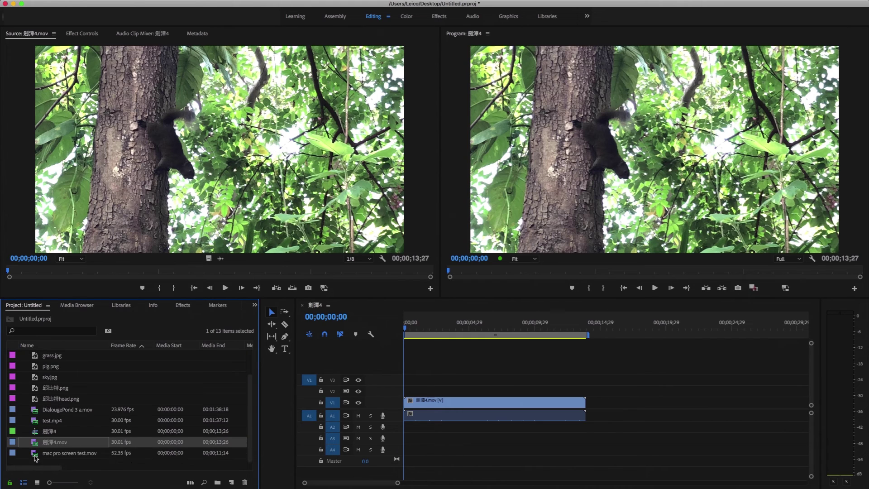
pyautogui.doubleClick(36, 454)
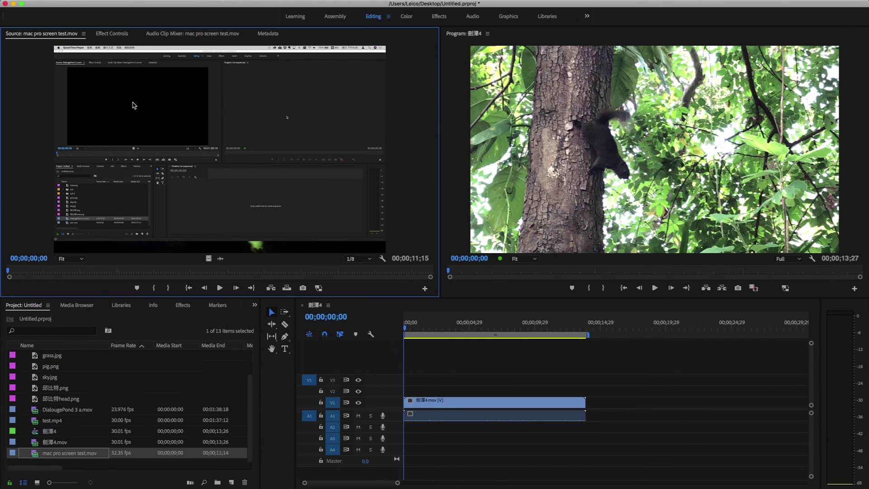
pyautogui.click(111, 34)
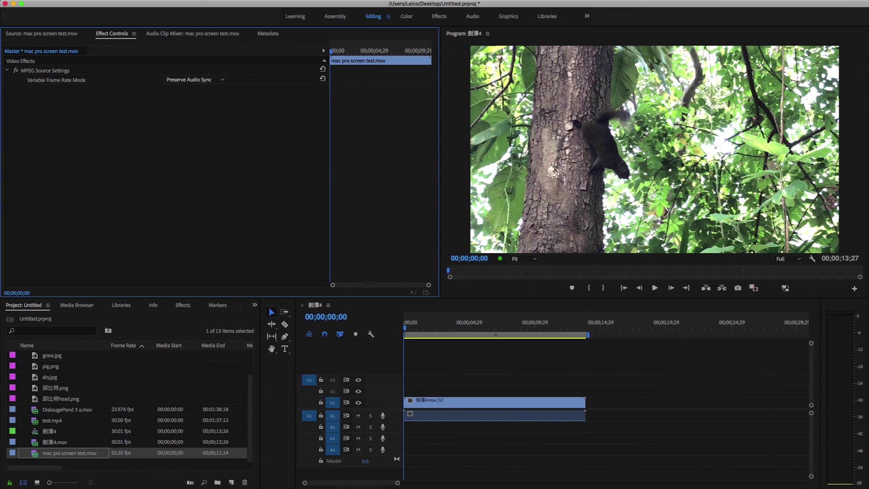
pyautogui.click(61, 1)
pyautogui.moveTo(64, 20)
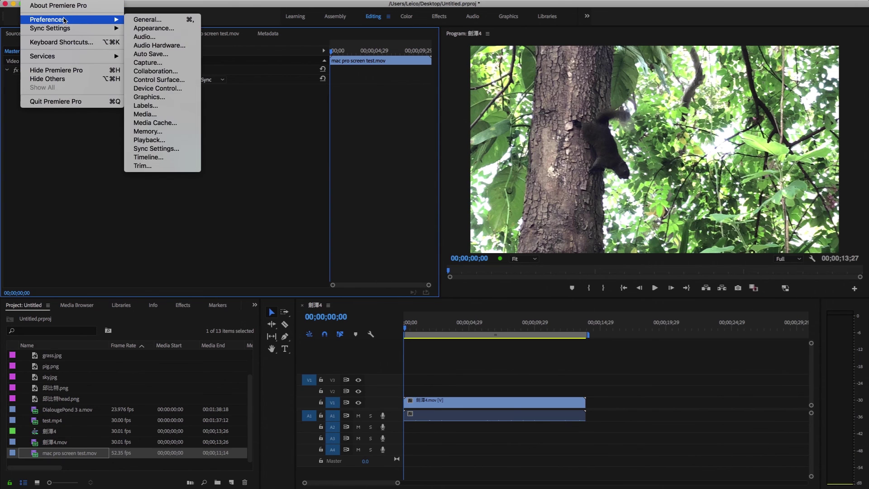
# Open the Media Cache preferences page, with cache files auto-deleted after 7 days
pyautogui.click(156, 123)
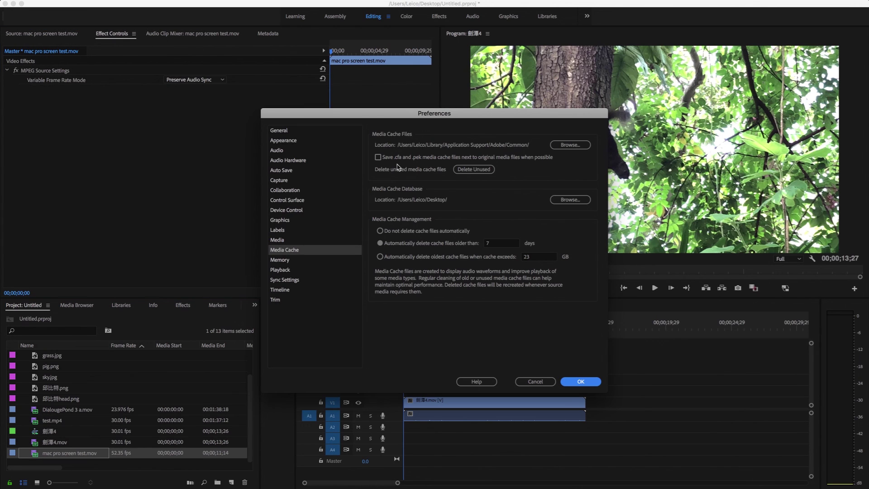